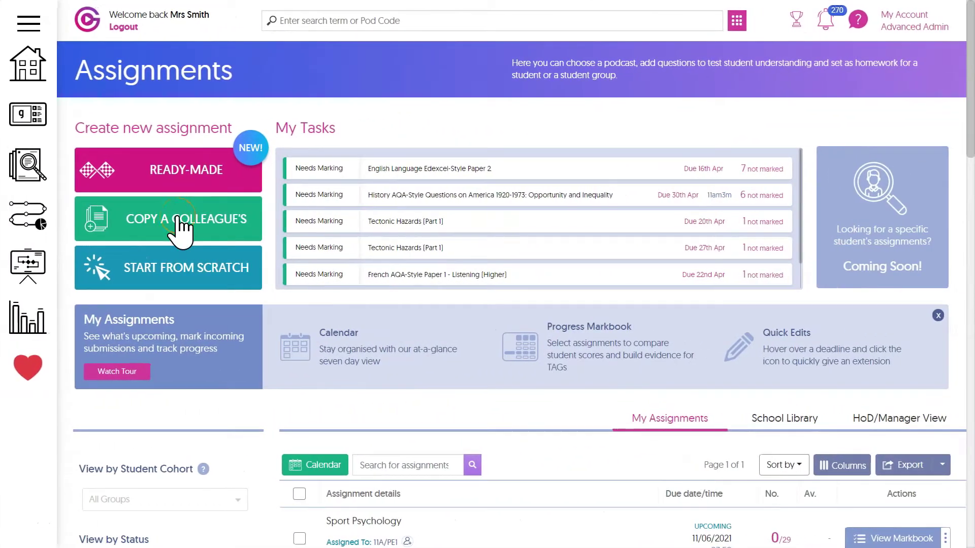
Browse the school library and head-of-department views, then return to your own assignments
click(522, 218)
click(933, 196)
click(950, 174)
drag(970, 137, 971, 223)
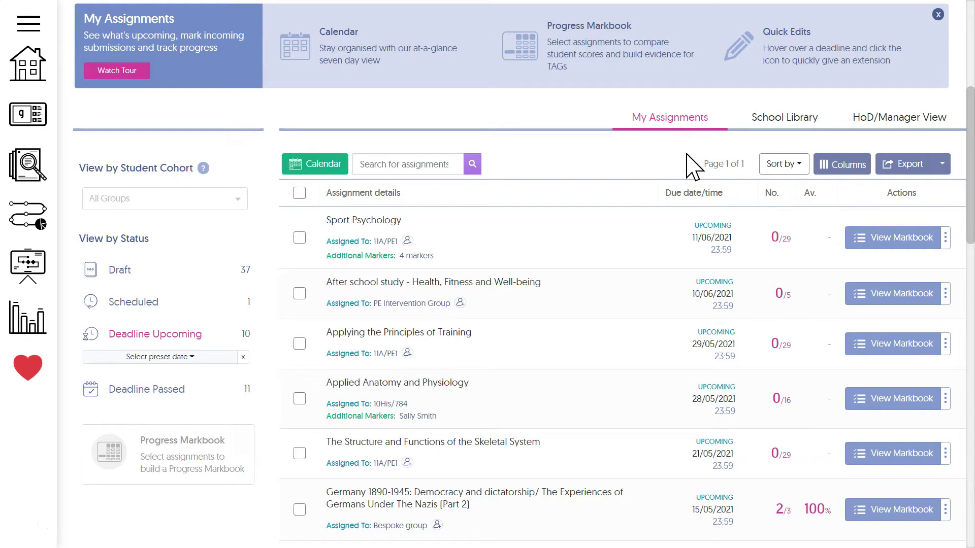
click(735, 116)
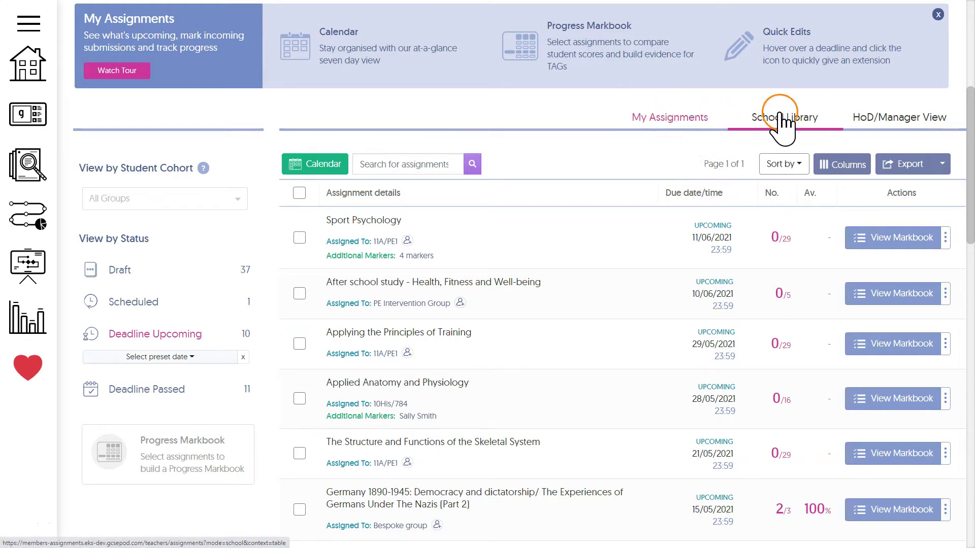
click(910, 121)
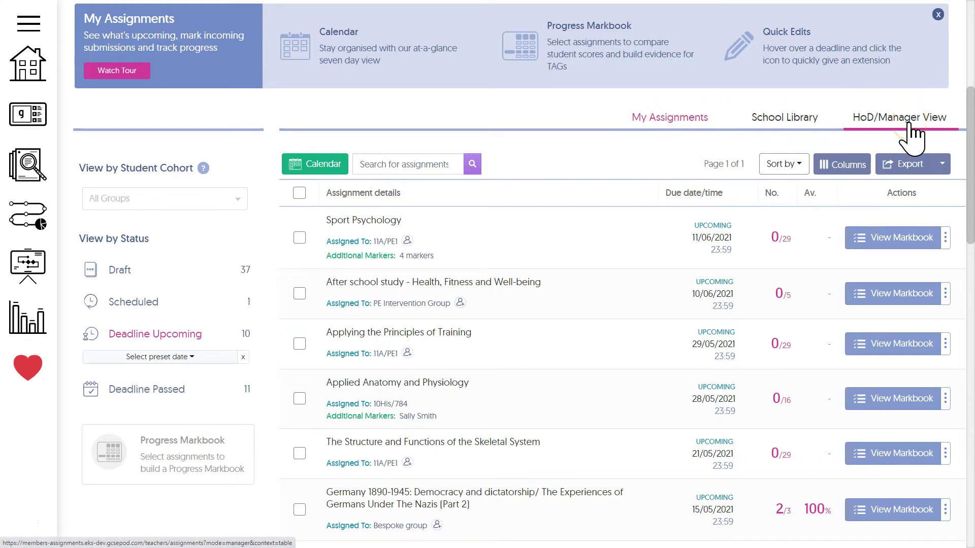
click(681, 135)
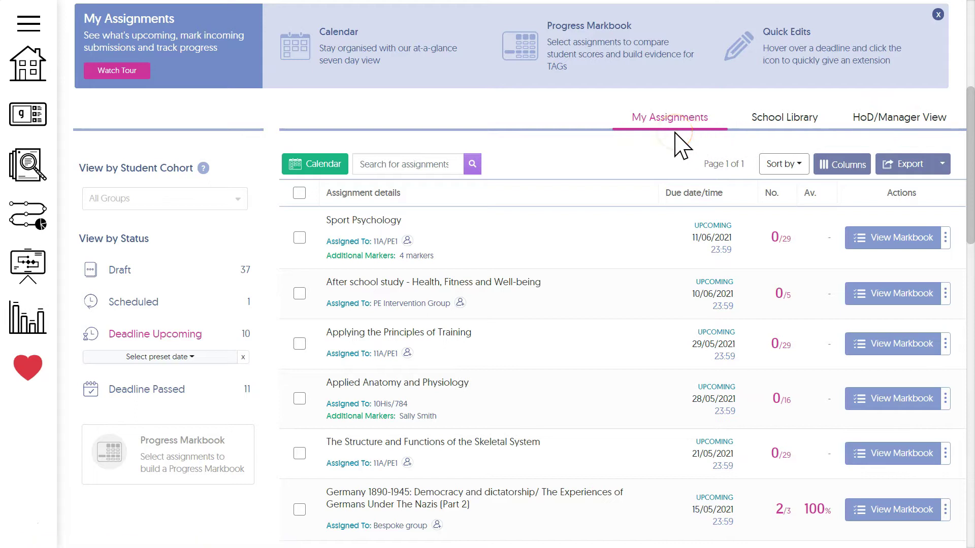
Filter the assignments by status: Scheduled, then Upcoming Deadline
click(259, 270)
click(215, 304)
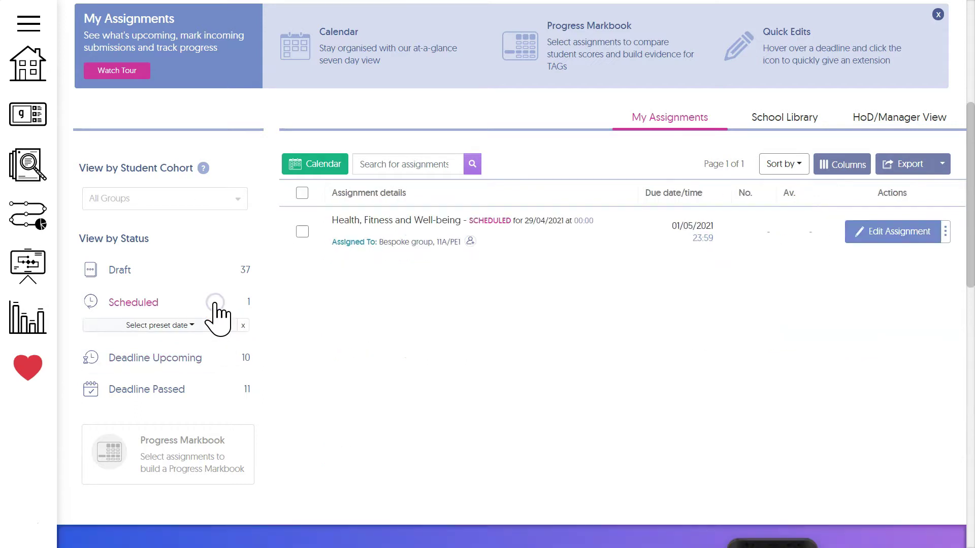
click(224, 357)
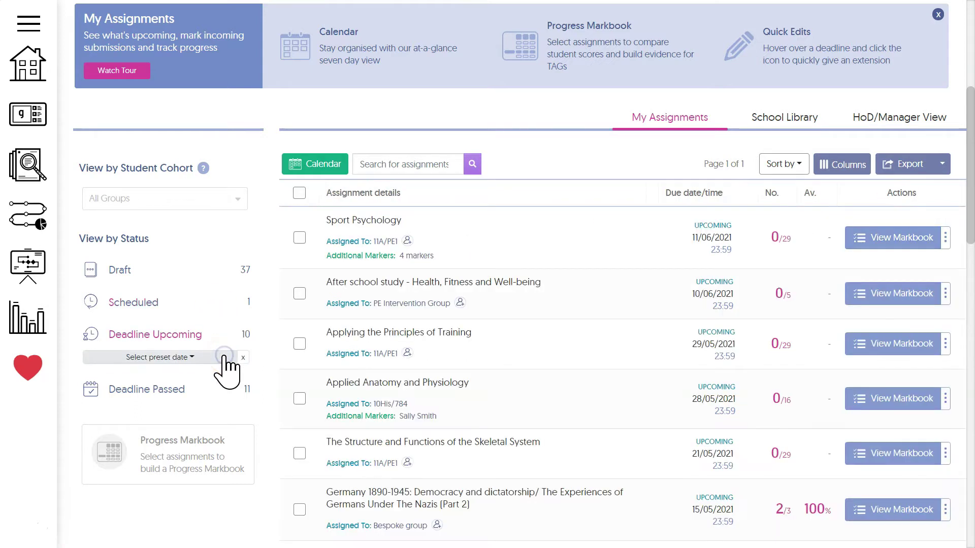
click(203, 391)
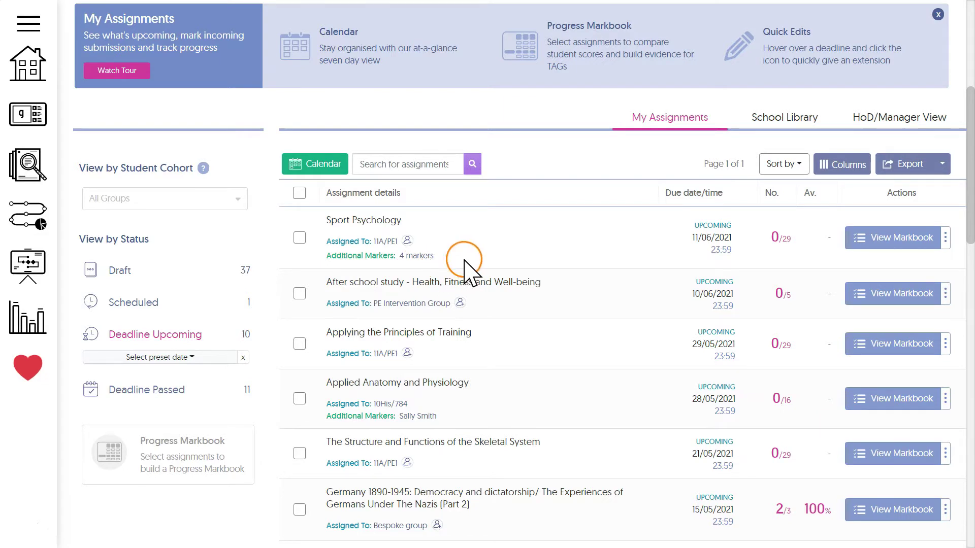
Check Sport Psychology's actions and deadline editor, cancelling without changing the deadline
mouse_move(429, 257)
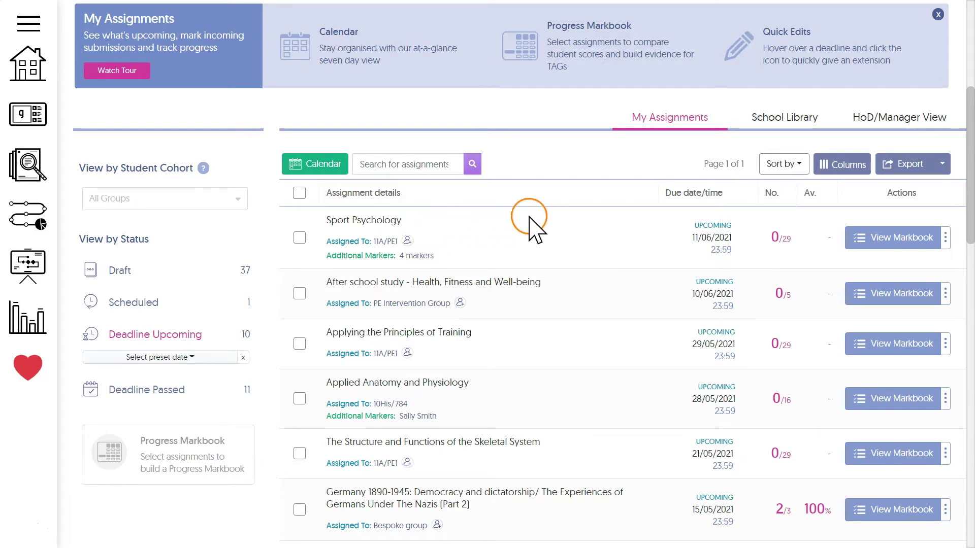
click(948, 236)
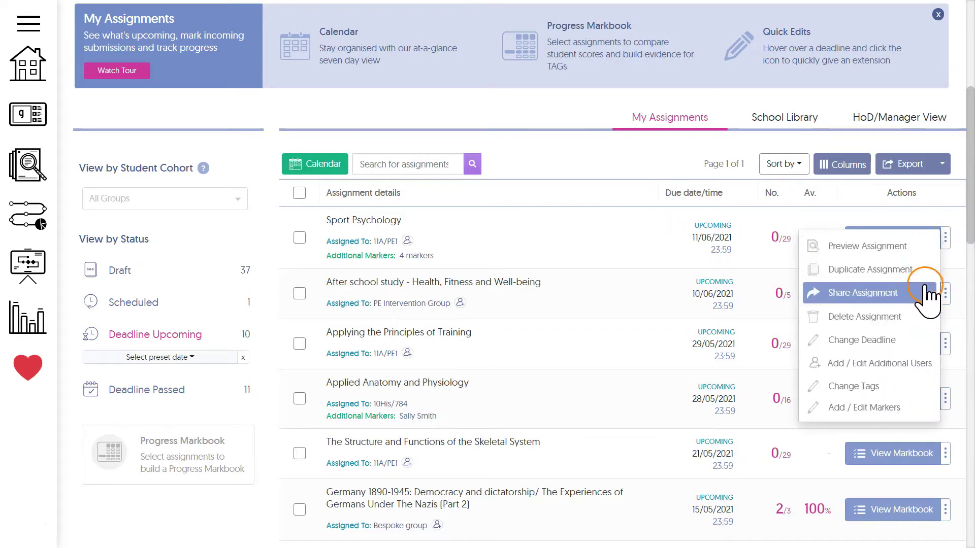
click(946, 245)
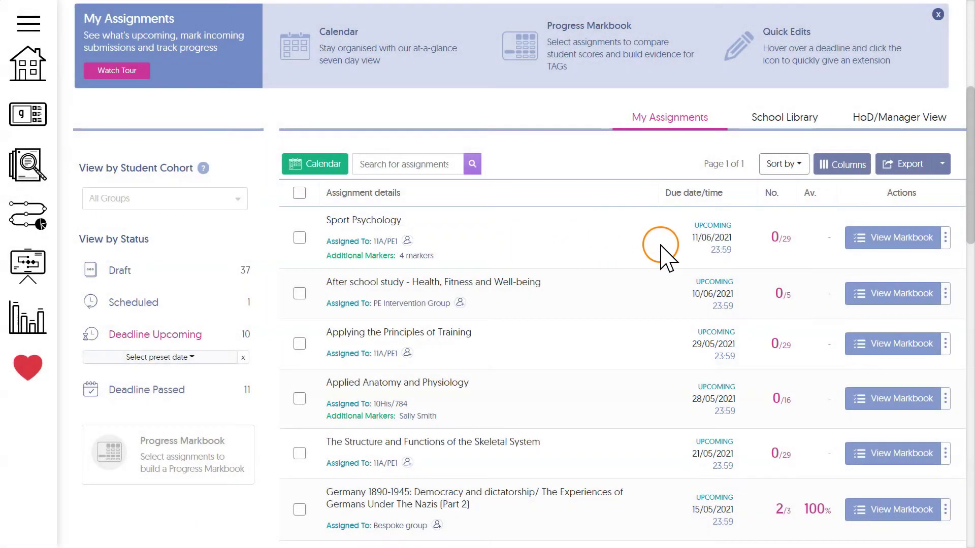
mouse_move(721, 237)
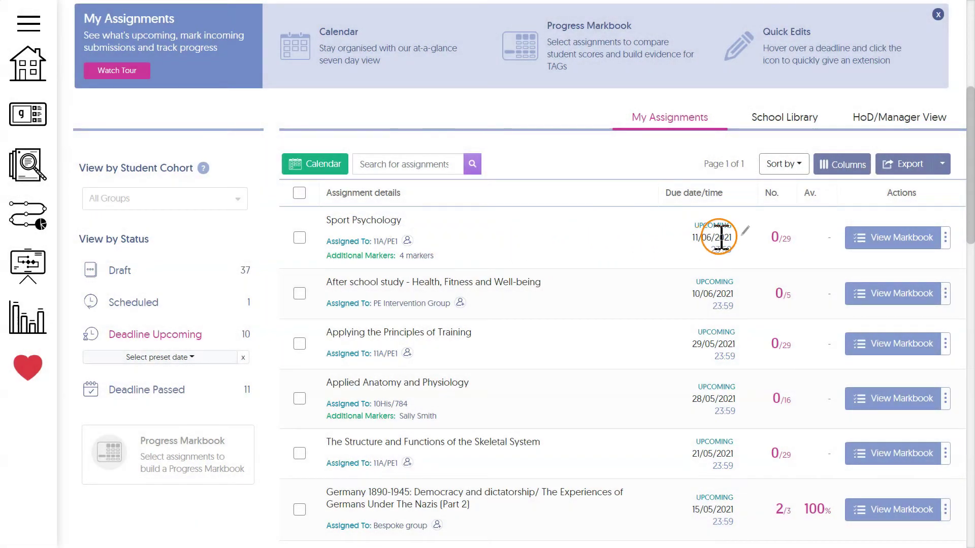
click(747, 231)
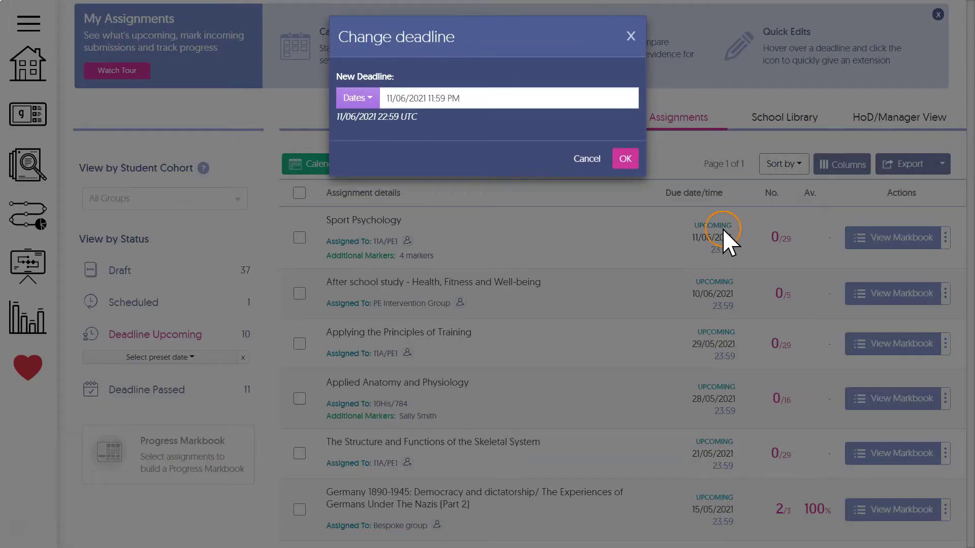
click(588, 159)
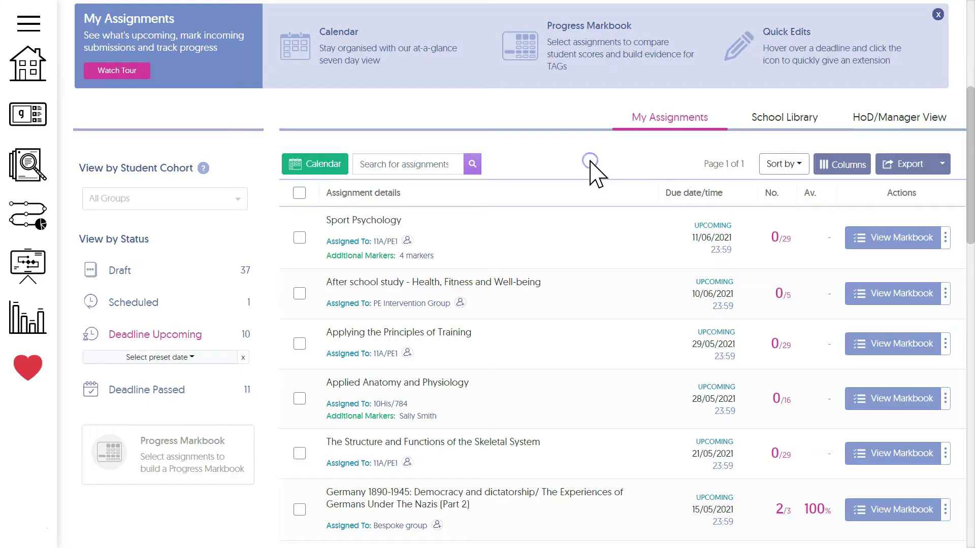
Switch to the calendar view showing the week of Apr 25 – May 1
click(324, 163)
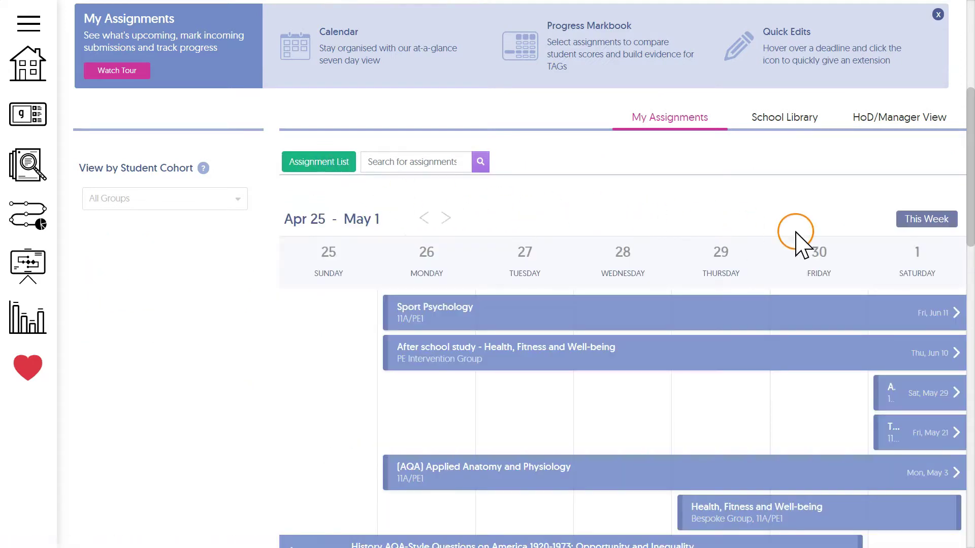
drag(970, 223, 963, 259)
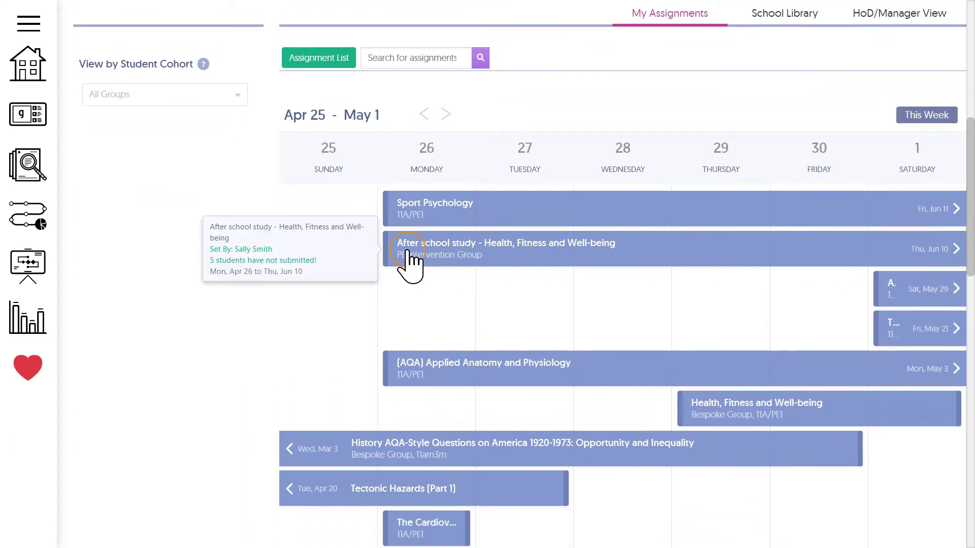
mouse_move(411, 208)
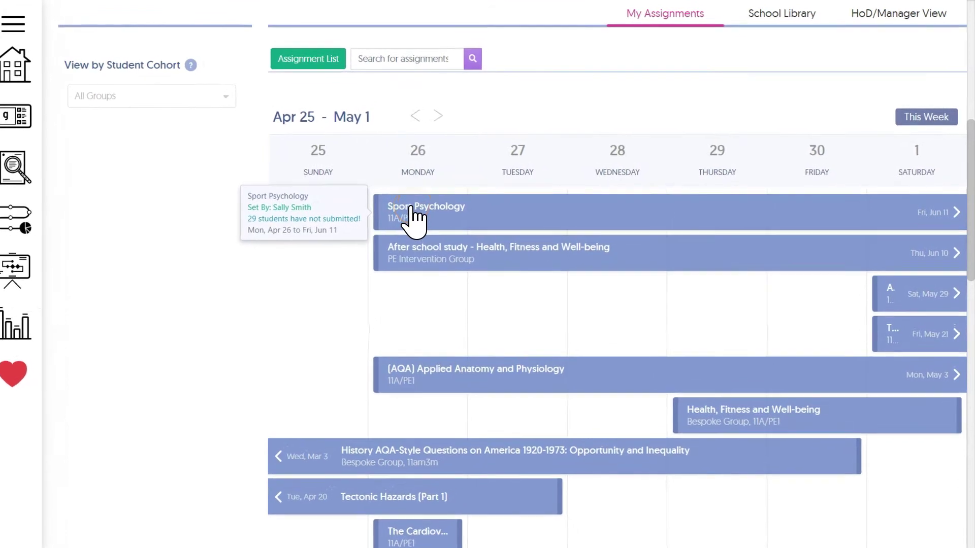
mouse_move(410, 268)
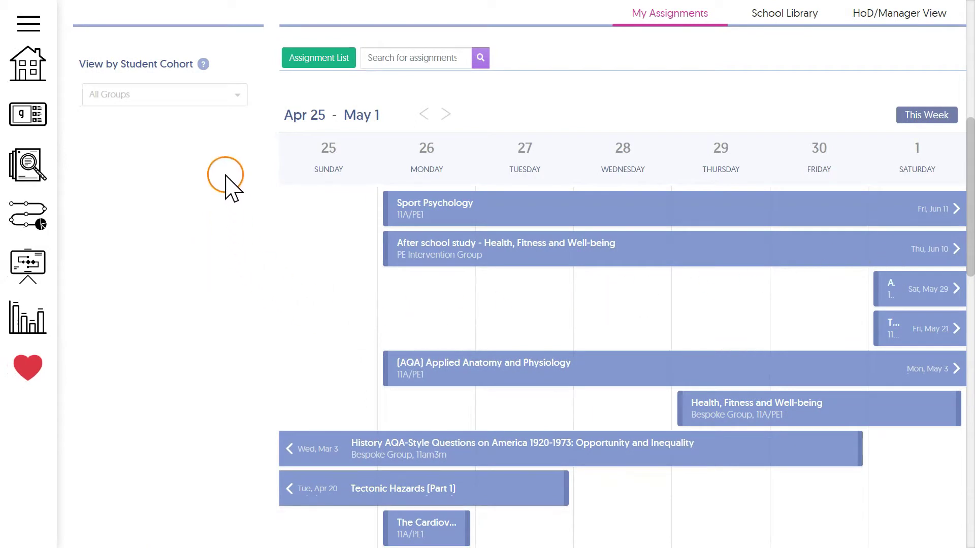
Filter assignments to the 11A/PE1 cohort and return to the Assignment List table
click(238, 99)
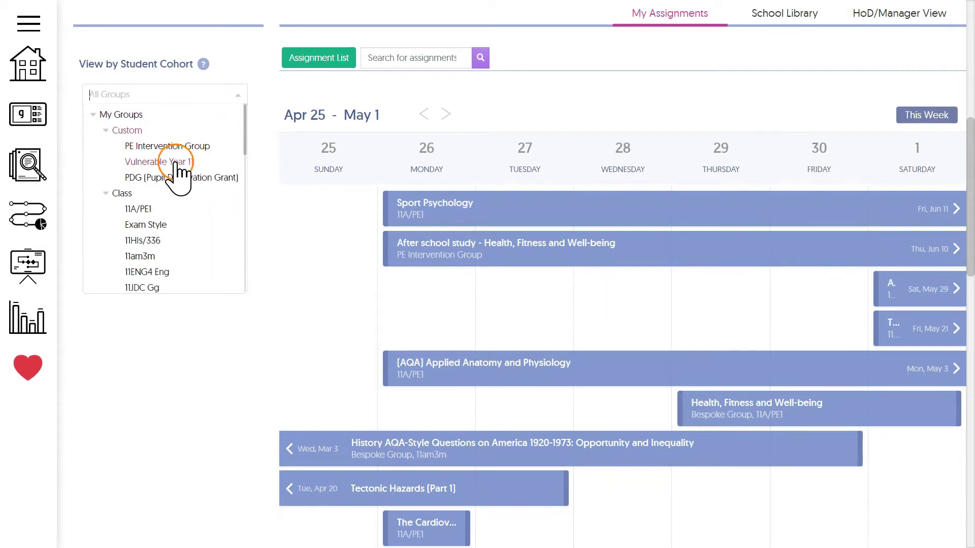
click(145, 208)
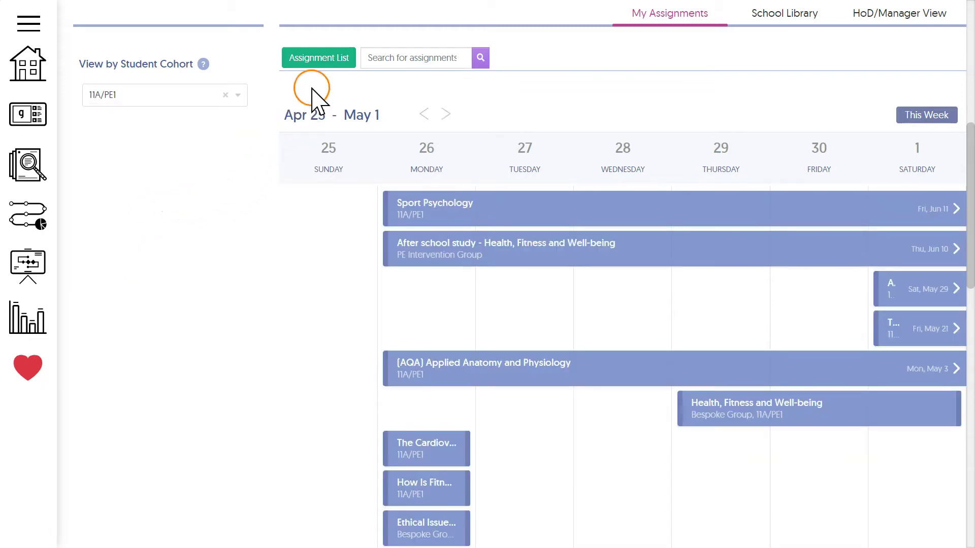
click(321, 58)
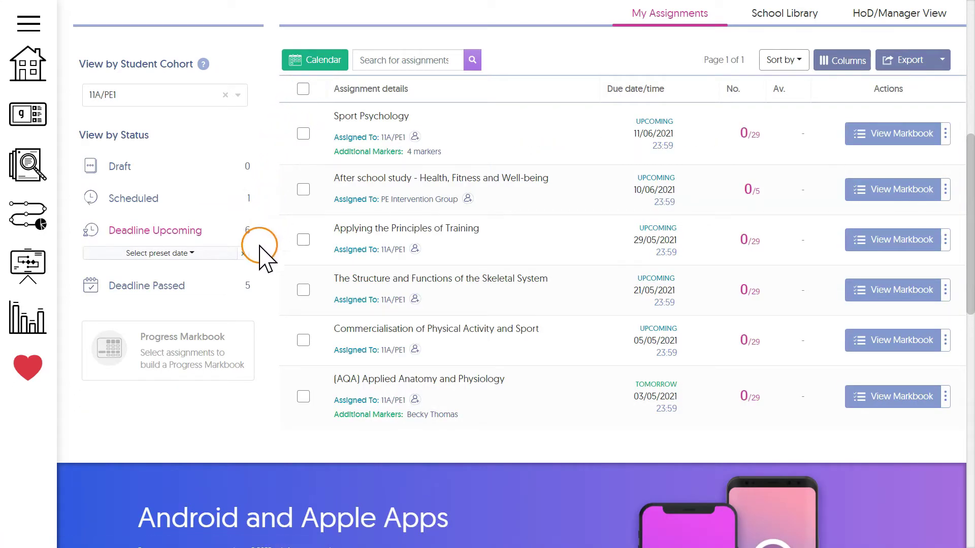
Show the 5 Deadline Passed assignments for 11A/PE1
click(153, 288)
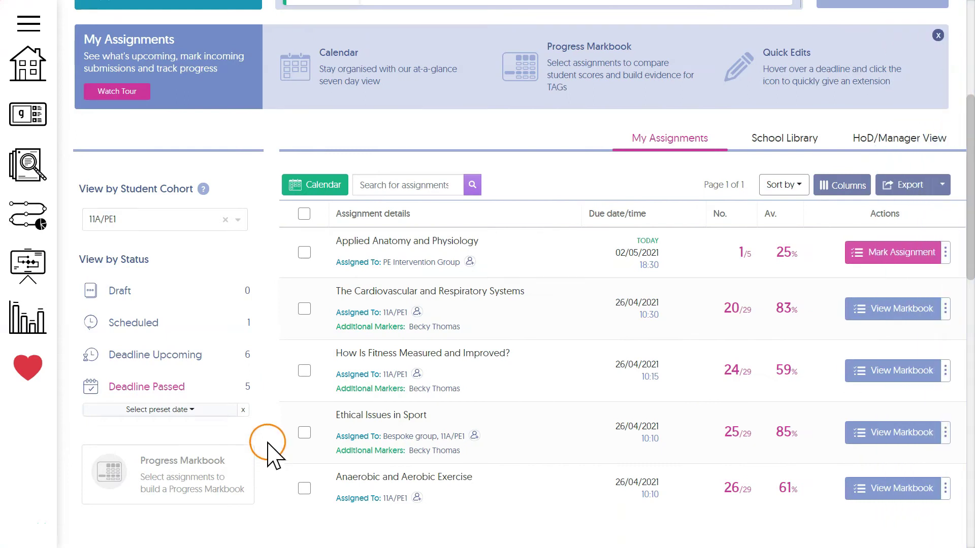
Tick Cardiovascular and Respiratory Systems, Fitness Measured, Ethical Issues, Anaerobic and Aerobic Exercise; view as Progress Markbook
click(305, 308)
click(304, 376)
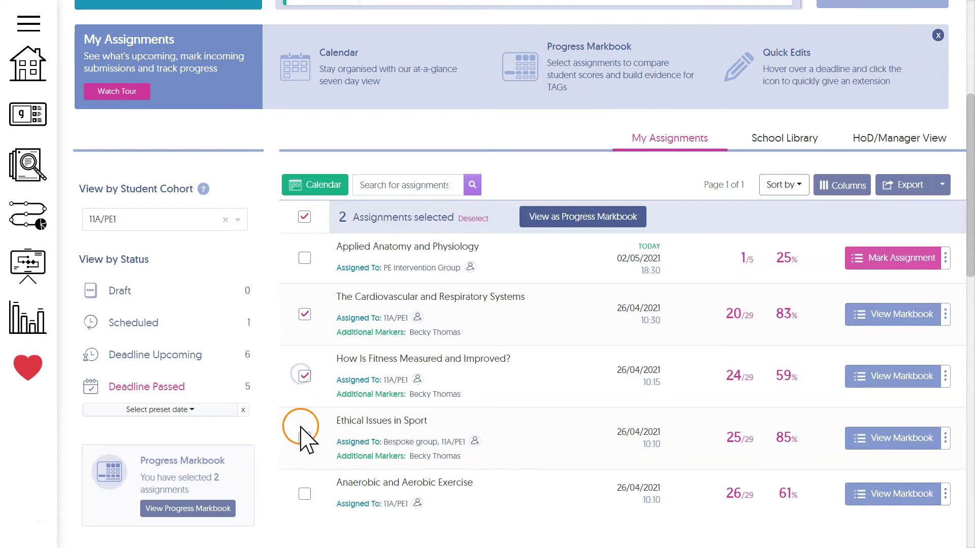
click(304, 437)
click(304, 494)
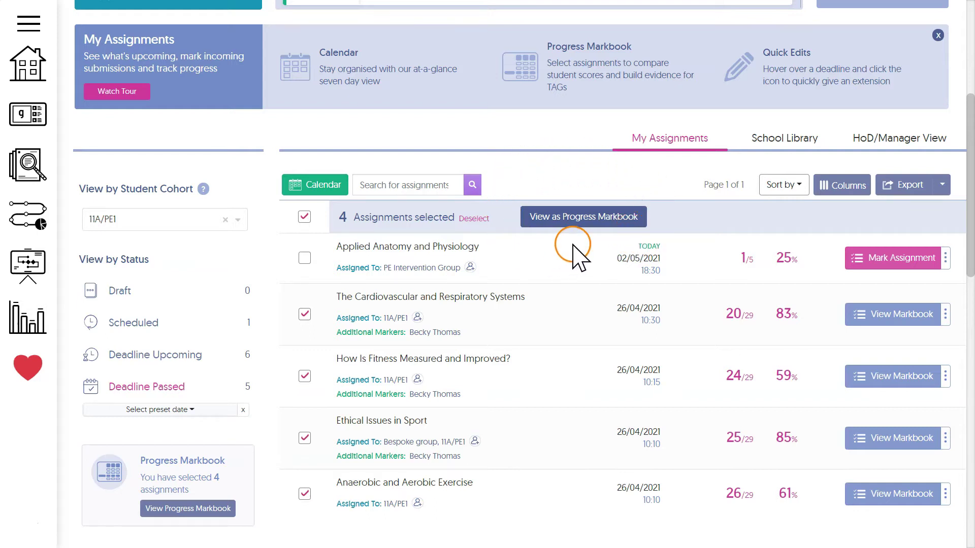
click(577, 216)
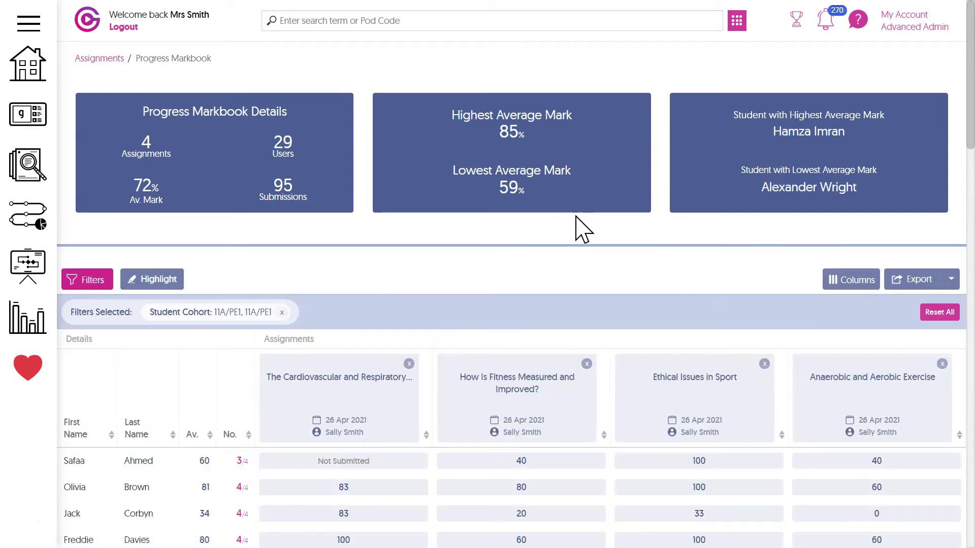
Check the summary cards to see which assignment has the lowest average
mouse_move(609, 206)
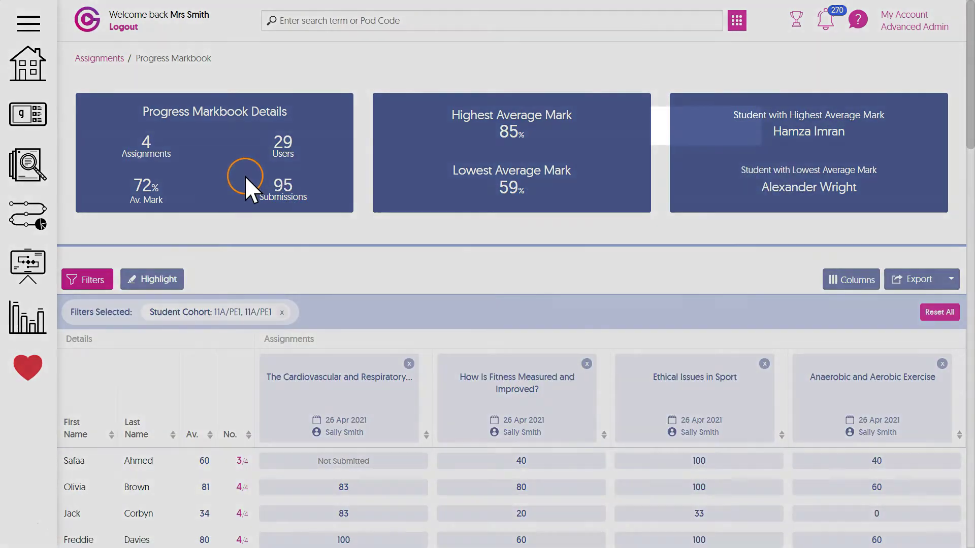
mouse_move(473, 127)
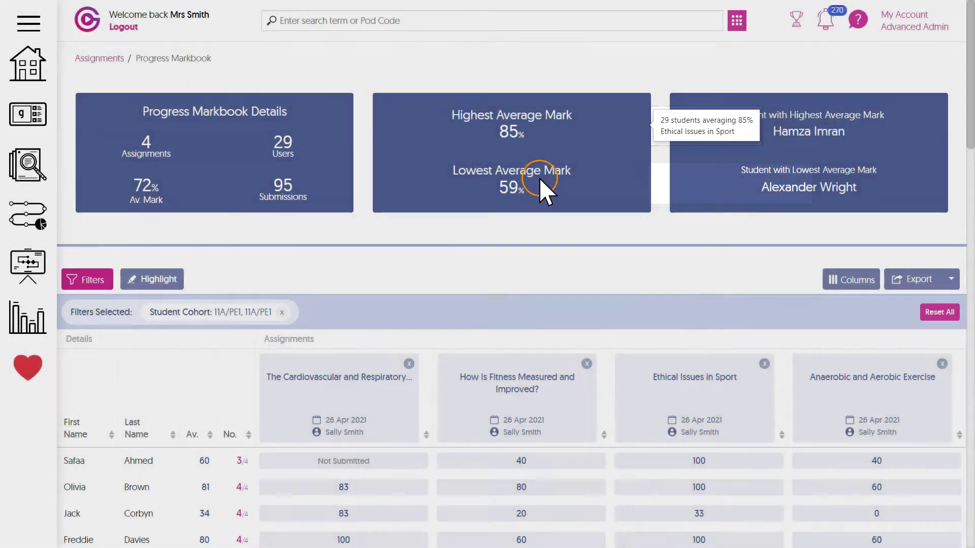
click(540, 190)
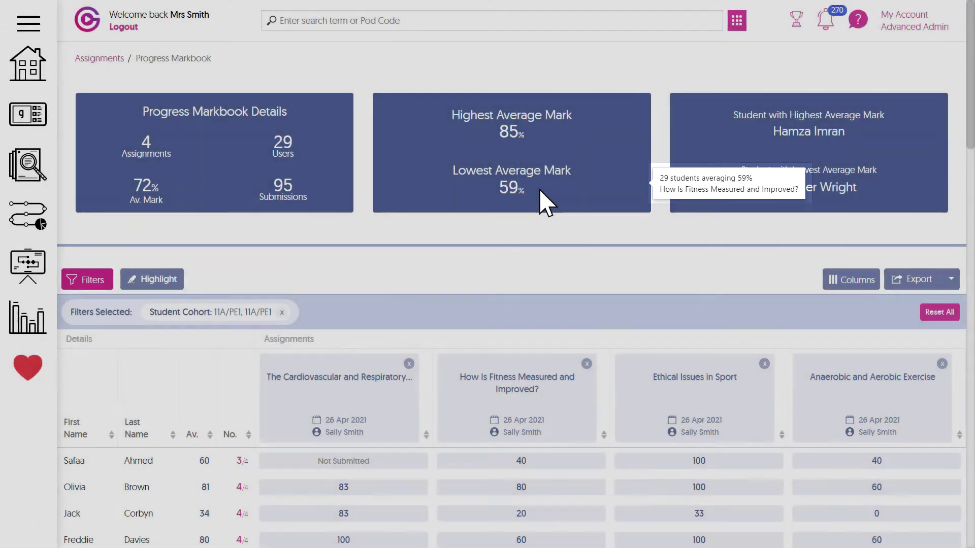
click(700, 219)
In the student marks table, sort by Av. mark, then alphabetically by Last Name
click(942, 147)
scroll(967, 152, down, 3)
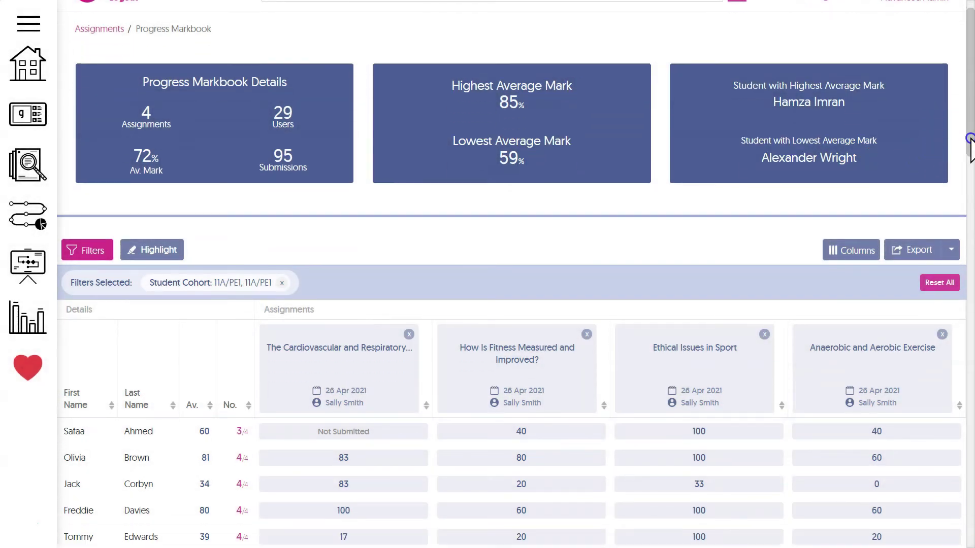
drag(967, 172, 969, 190)
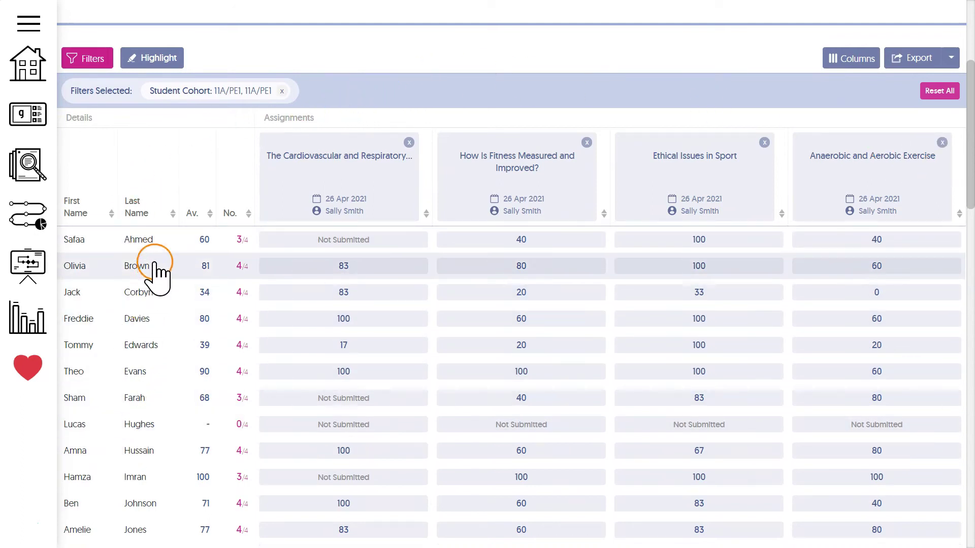
click(209, 213)
click(210, 214)
click(153, 245)
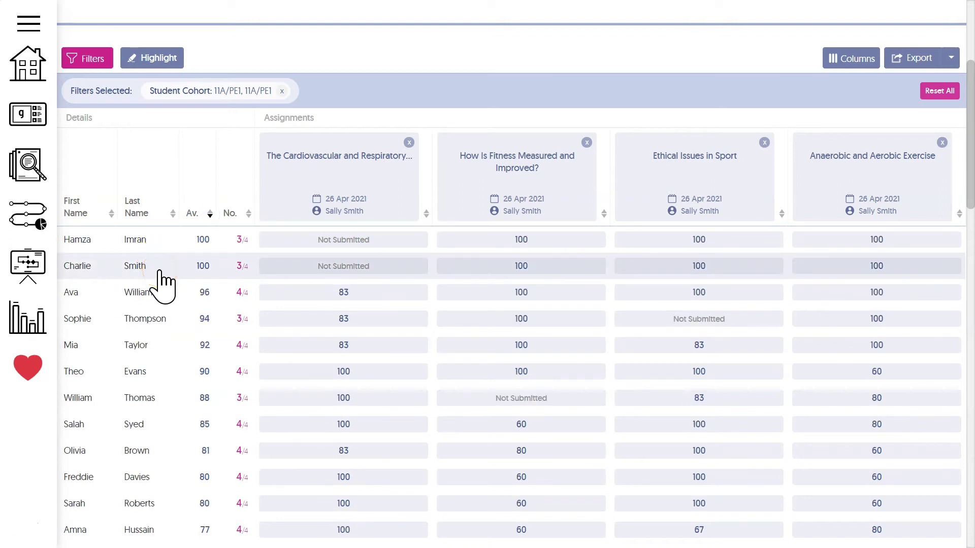
click(164, 216)
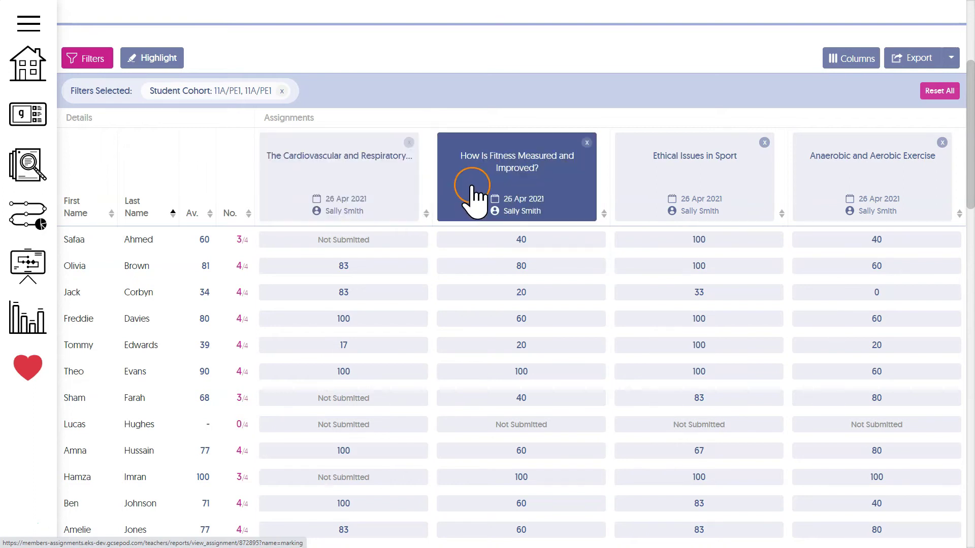
click(852, 59)
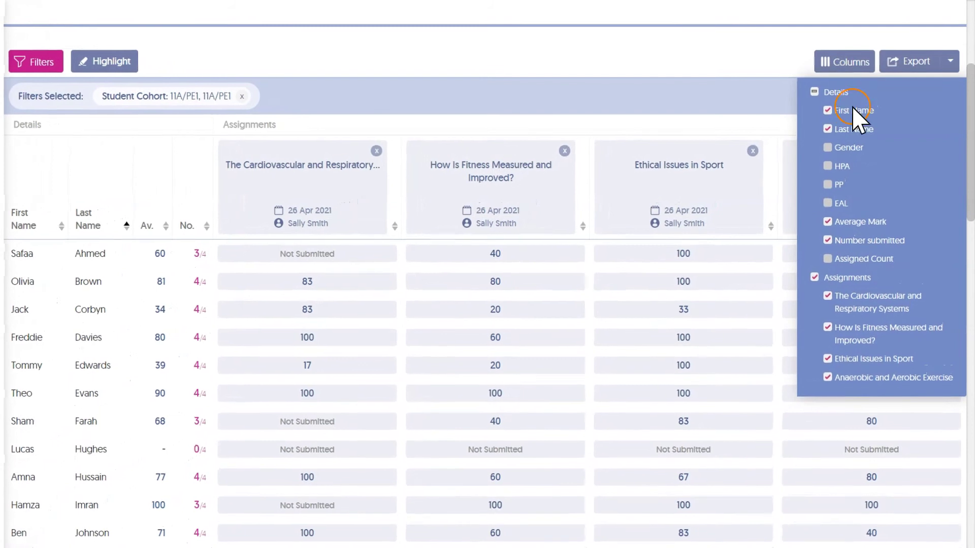
click(830, 182)
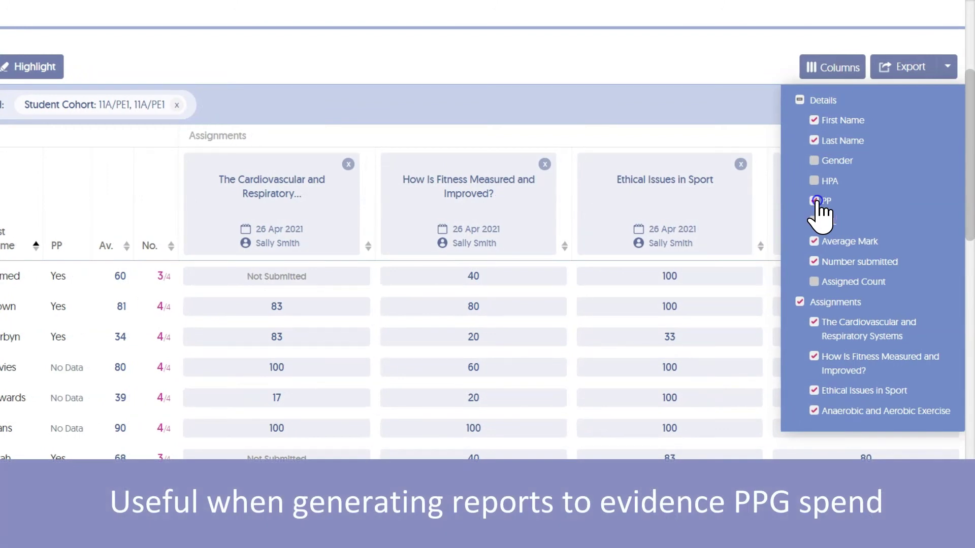
click(817, 202)
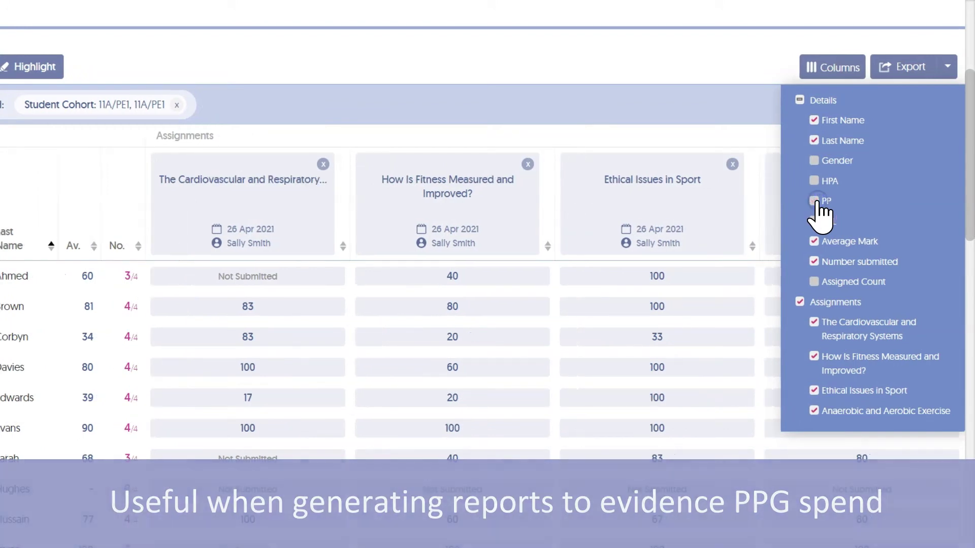
click(828, 76)
click(893, 69)
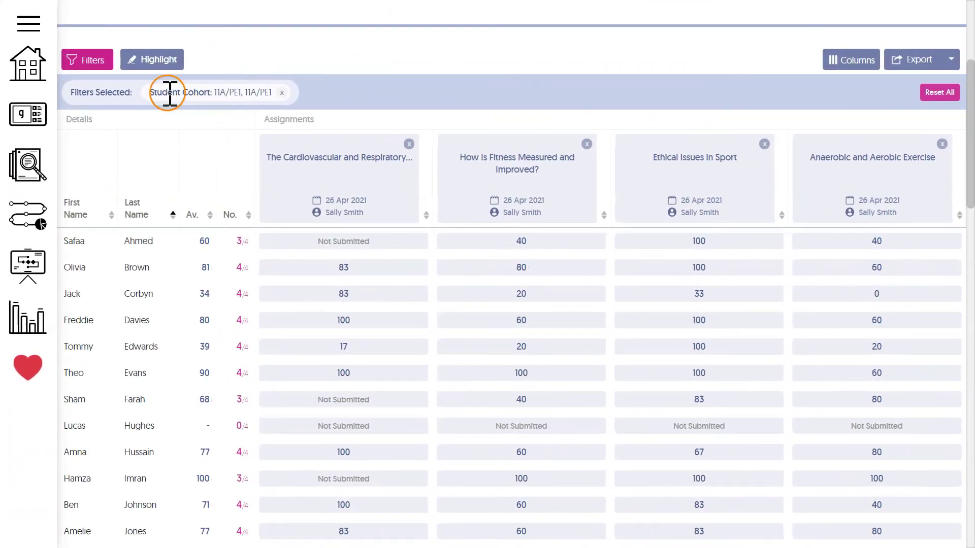
Highlight all marks at or below 50% in the markbook
click(152, 61)
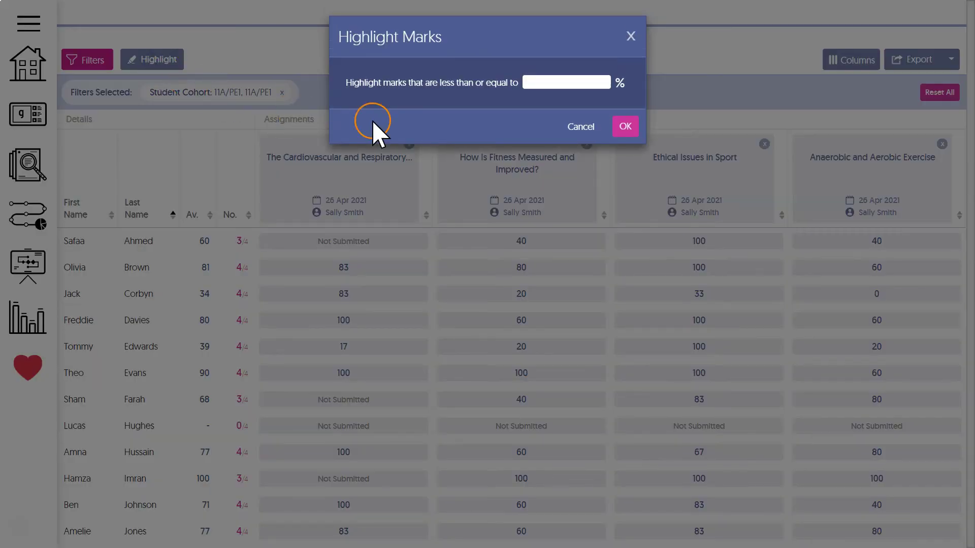
text(50)
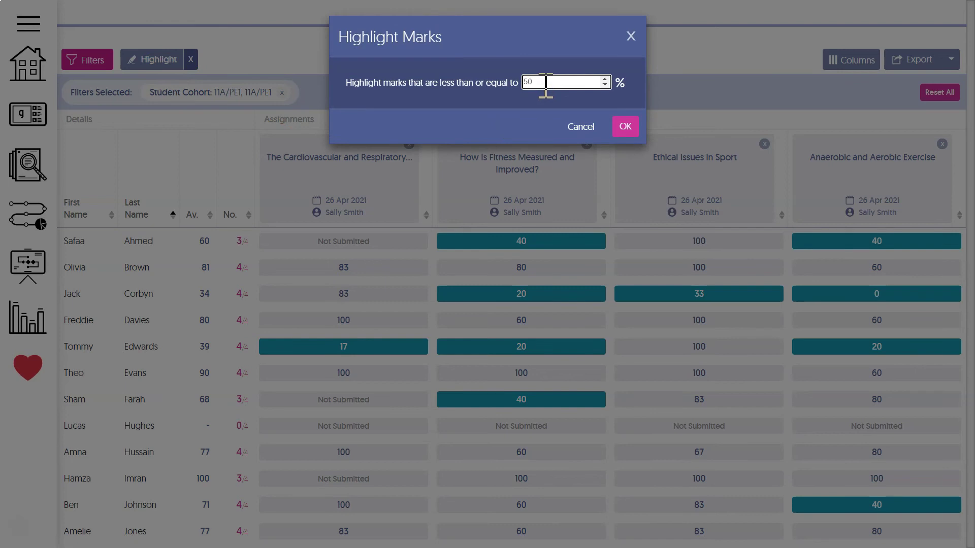
click(626, 130)
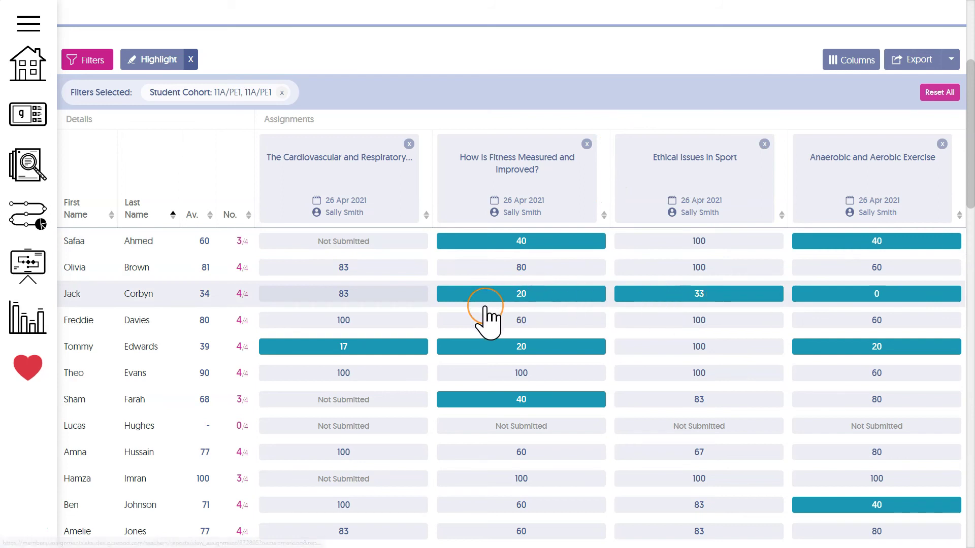
click(91, 61)
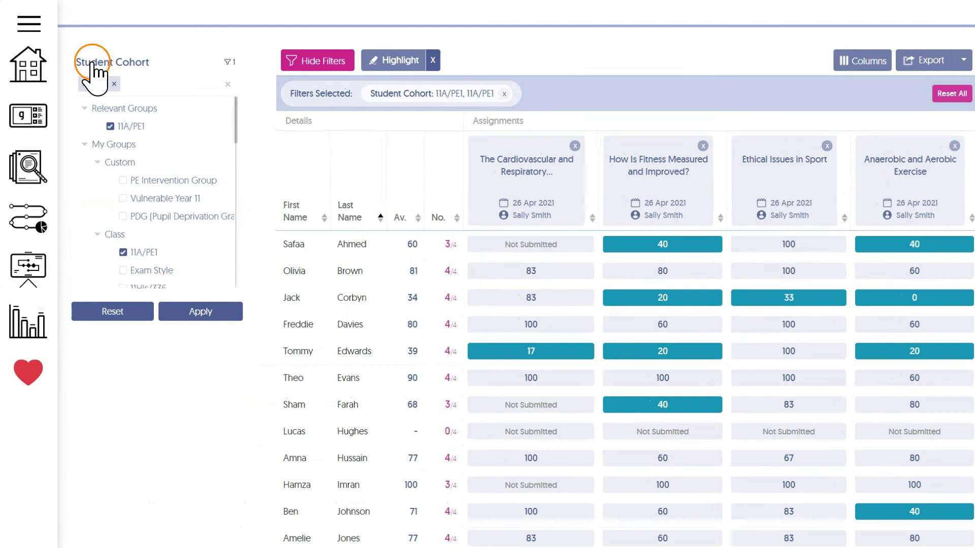
click(230, 84)
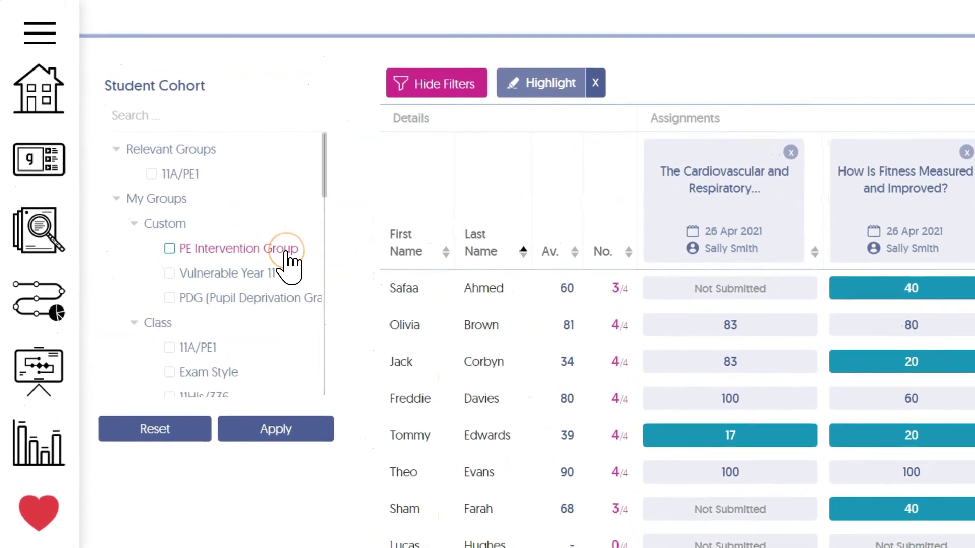
click(291, 257)
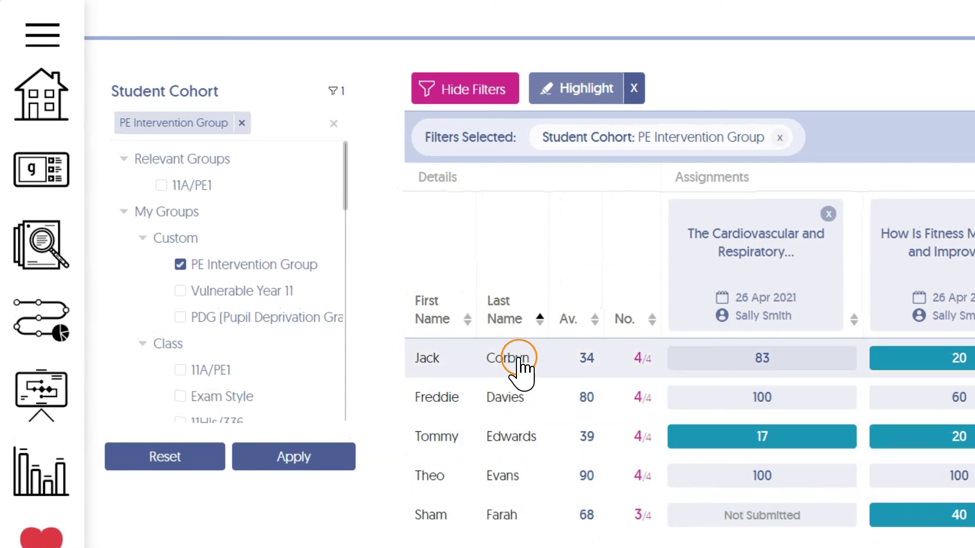
click(319, 121)
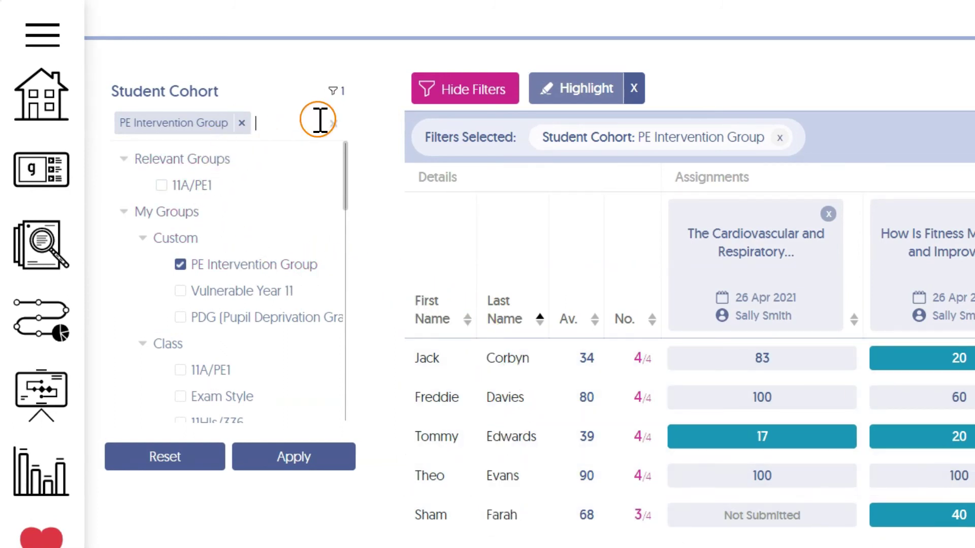
key(BackSpace)
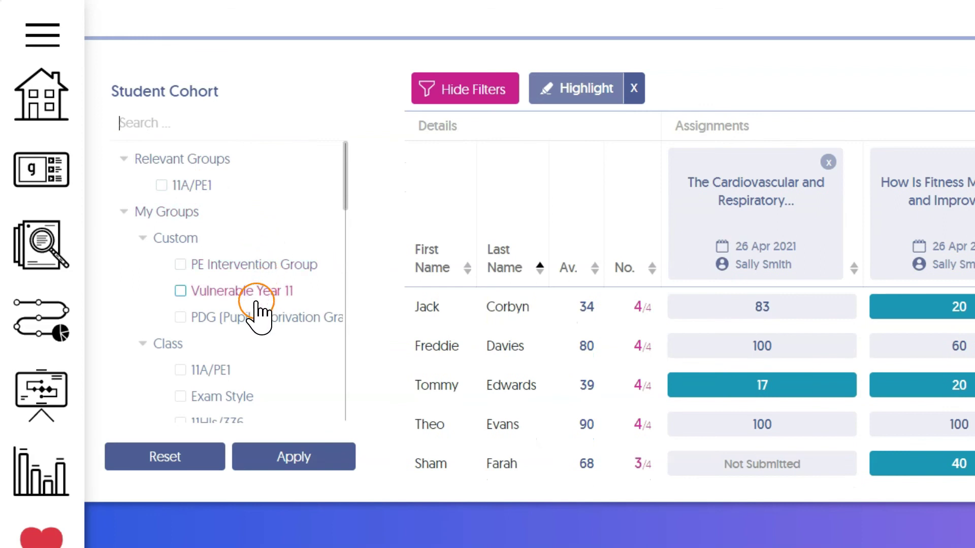
click(215, 369)
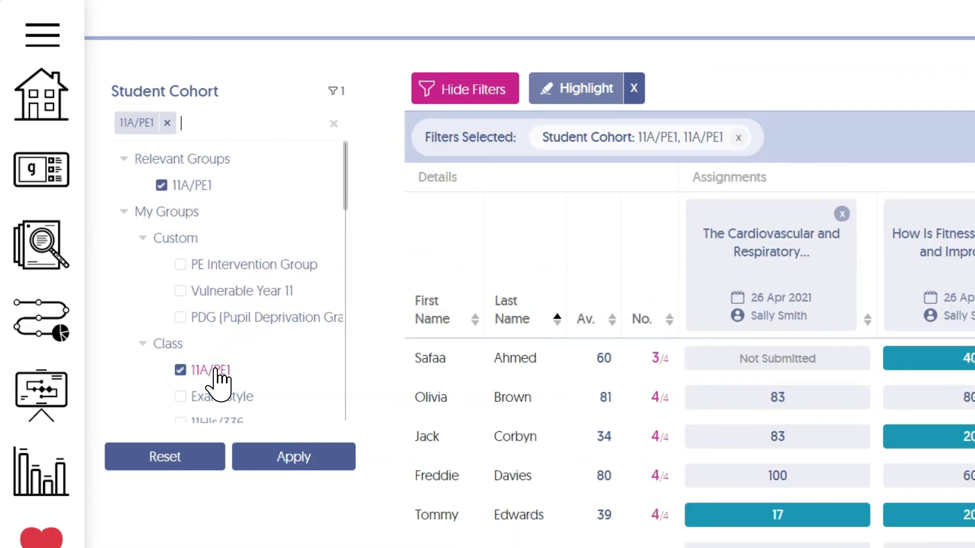
click(453, 89)
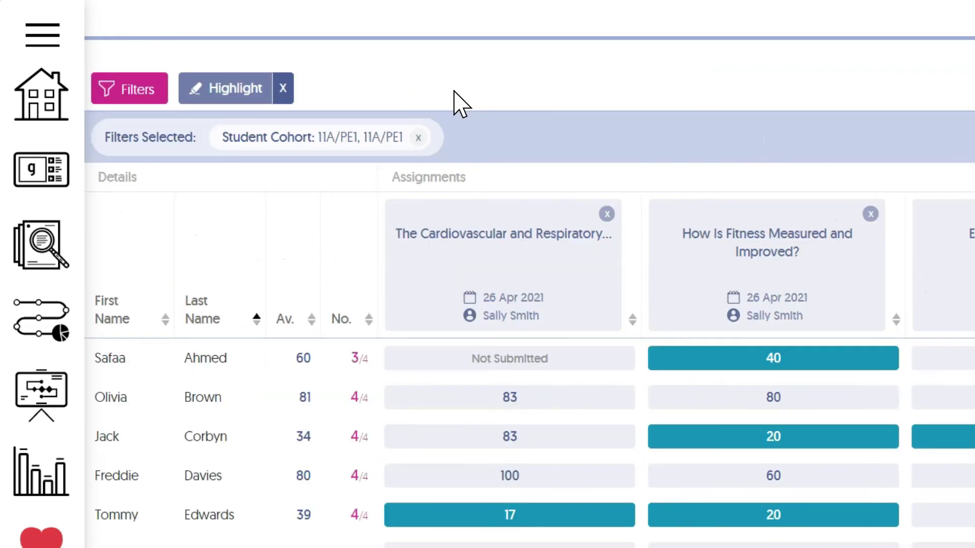